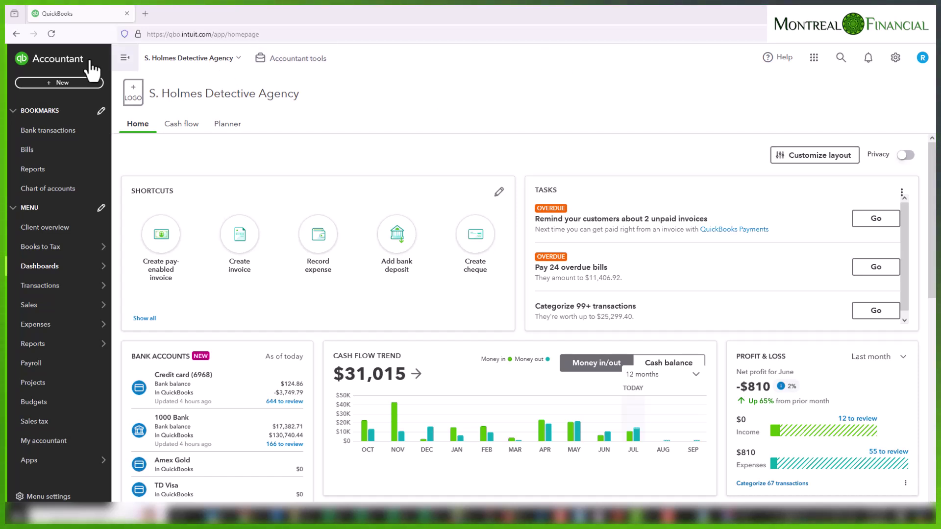
# Create a new expense to Fedex, added as a new supplier, paid from Amex Gold.
pyautogui.click(58, 83)
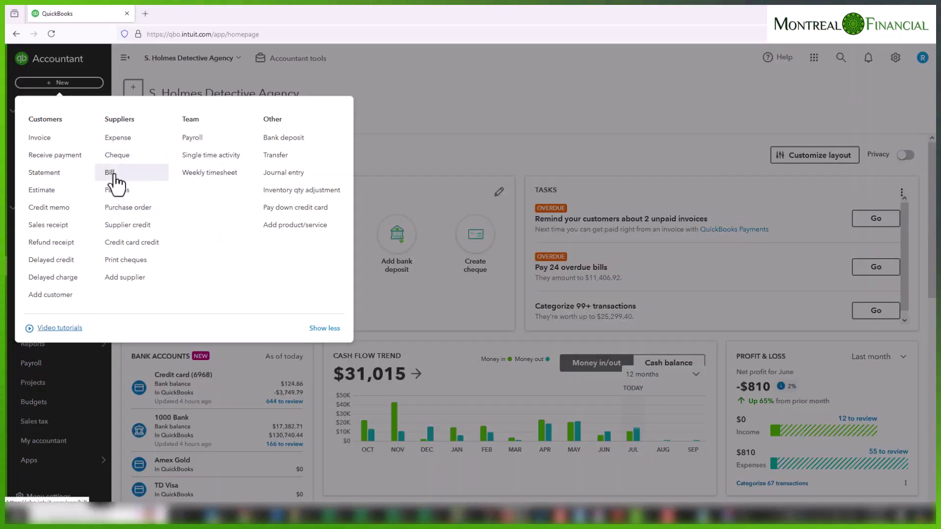
pyautogui.click(123, 140)
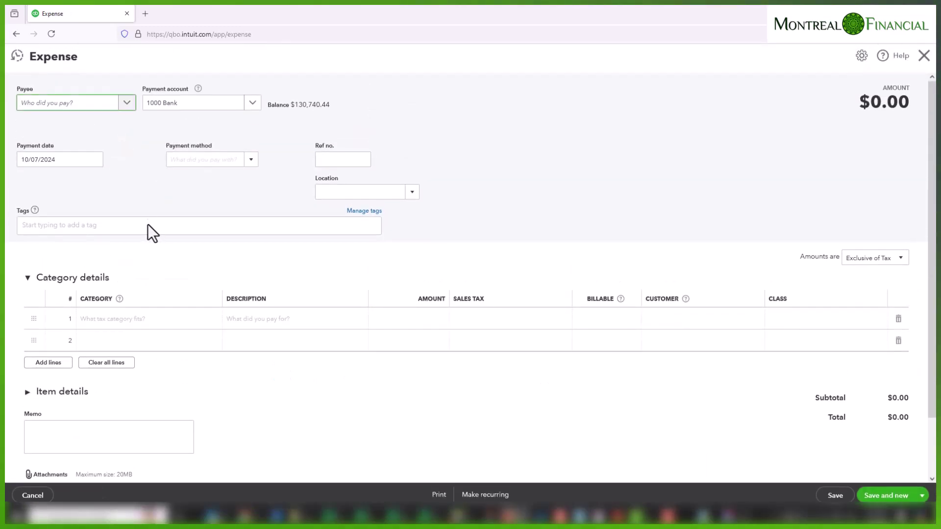
pyautogui.click(58, 105)
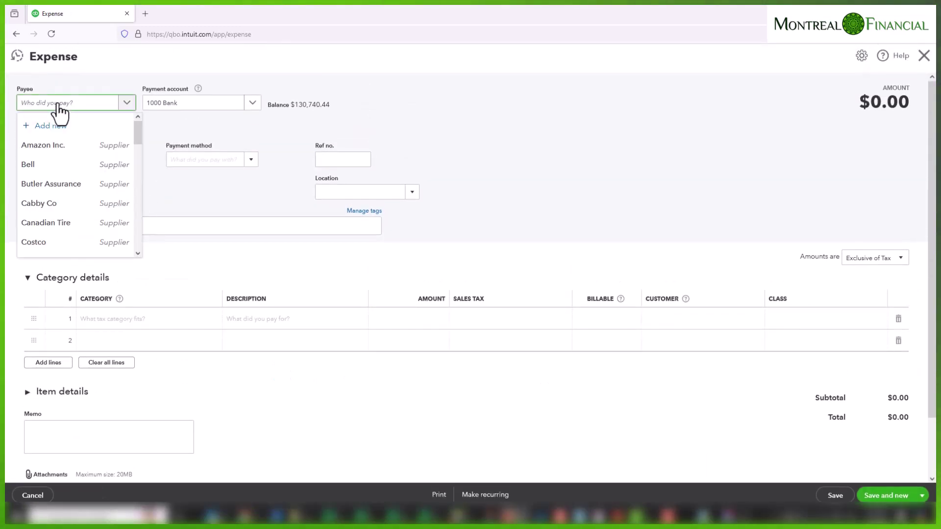
pyautogui.click(57, 104)
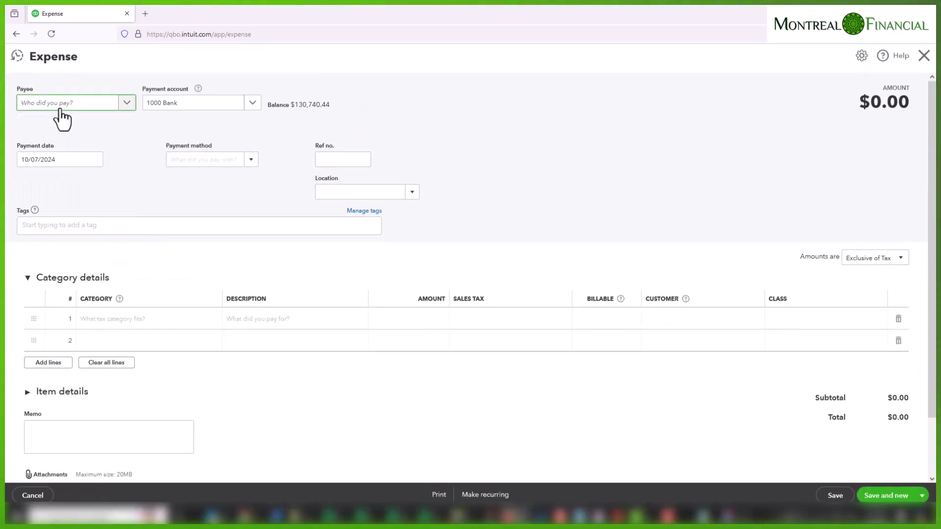
pyautogui.write('Fedex')
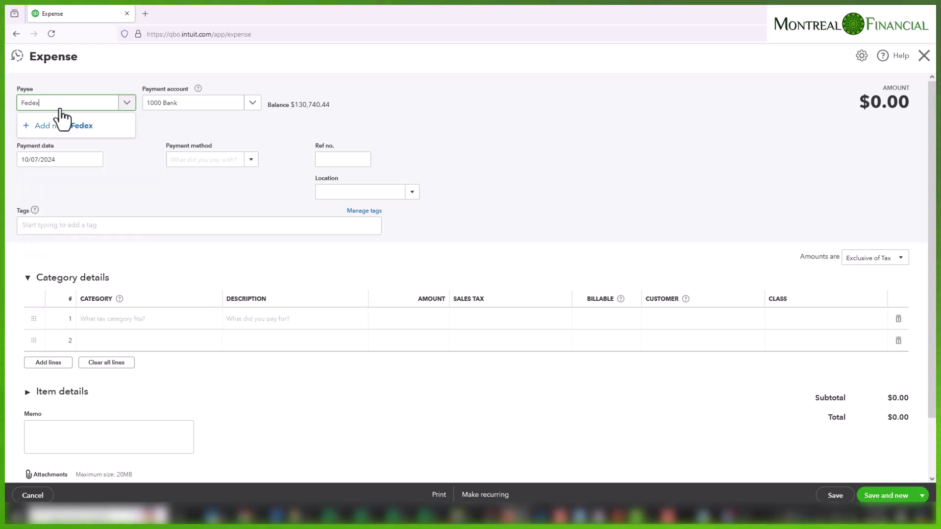
pyautogui.click(82, 126)
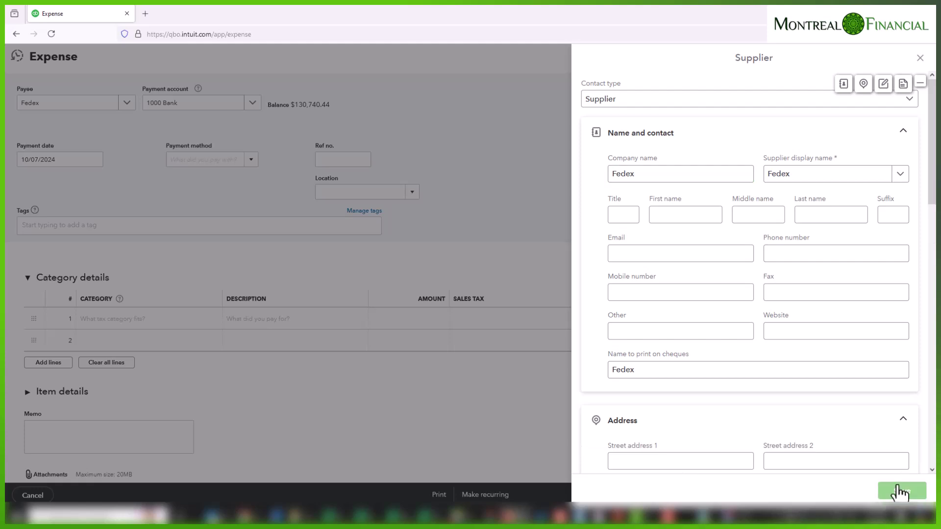
pyautogui.click(897, 489)
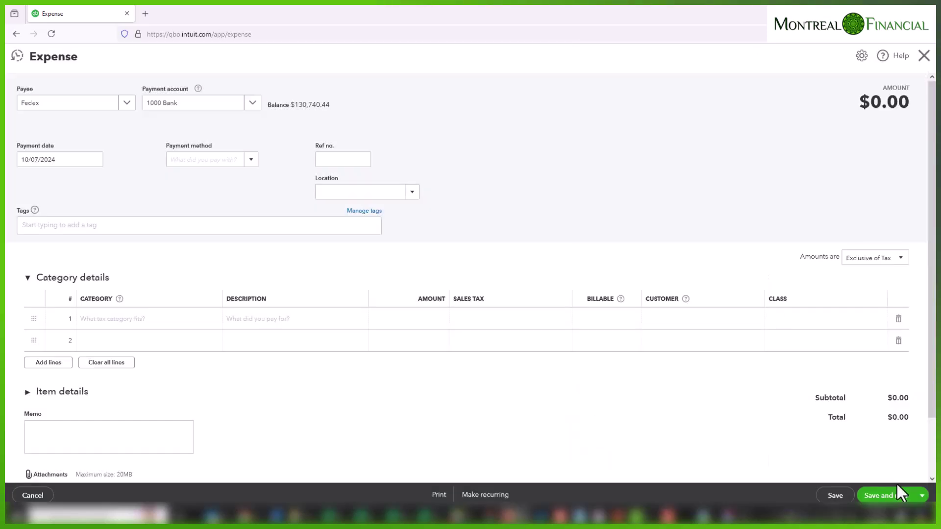
pyautogui.click(253, 103)
pyautogui.click(207, 162)
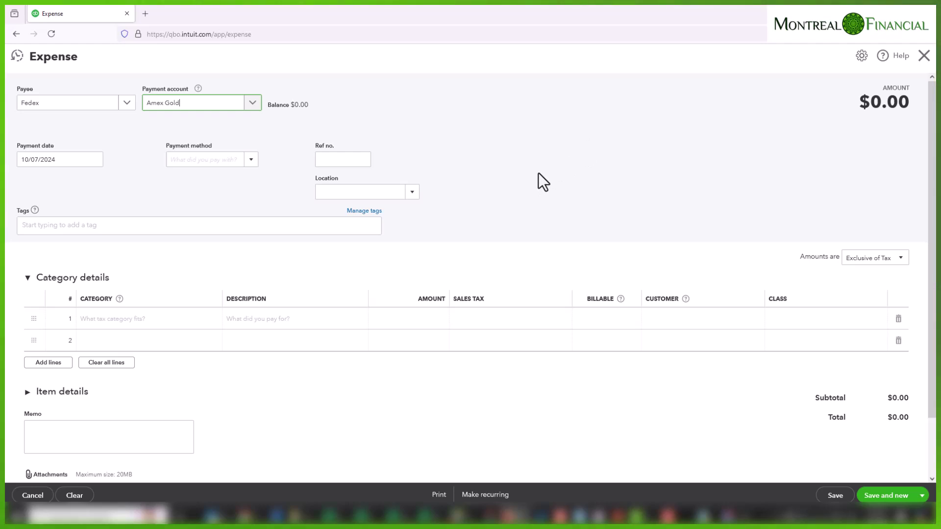
# Give line 1 a new Shipping Expense category: Expenses type, Shipping, Freight, and Delivery detail.
pyautogui.click(179, 320)
pyautogui.click(179, 321)
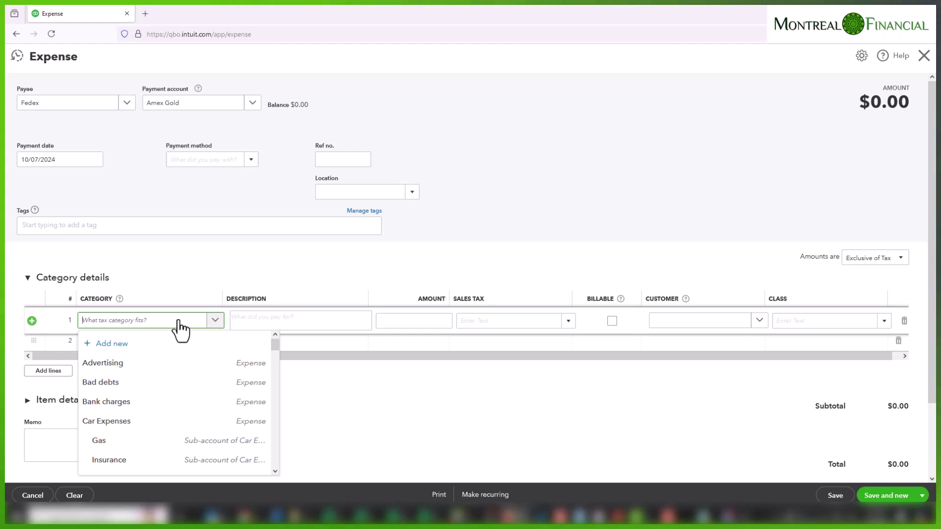
pyautogui.write('Ship')
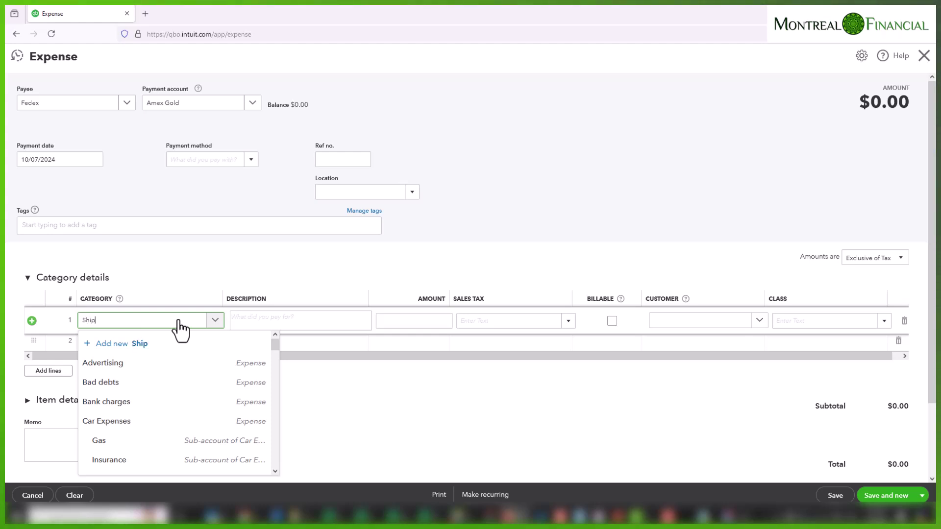
pyautogui.write('ping')
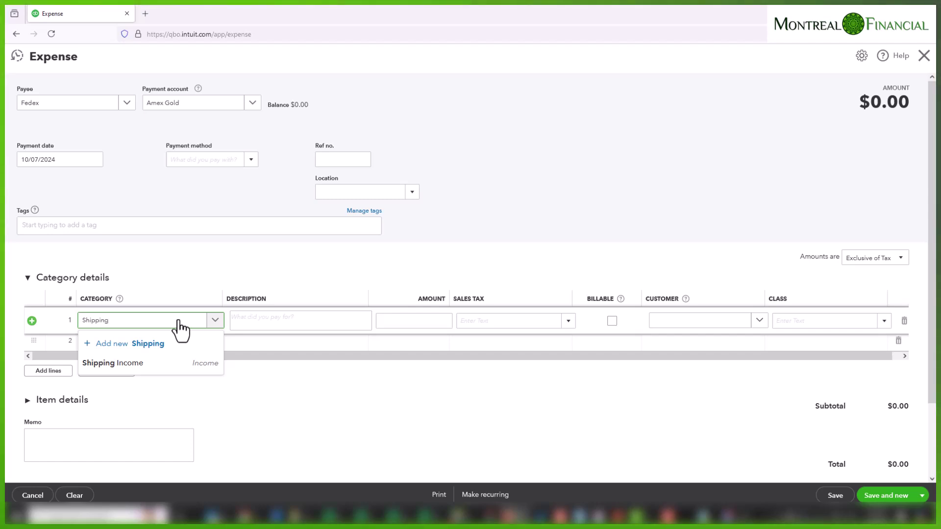
pyautogui.write(' Expense')
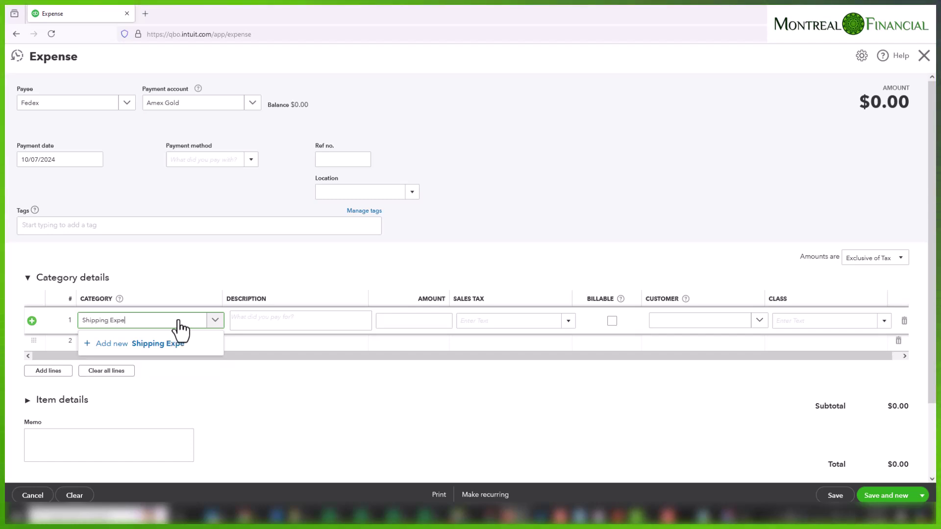
pyautogui.click(180, 338)
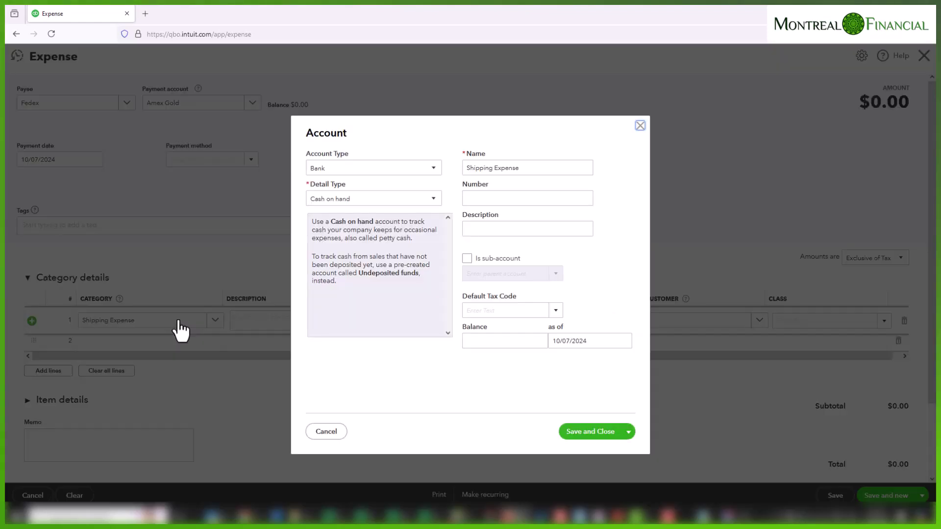
pyautogui.click(374, 169)
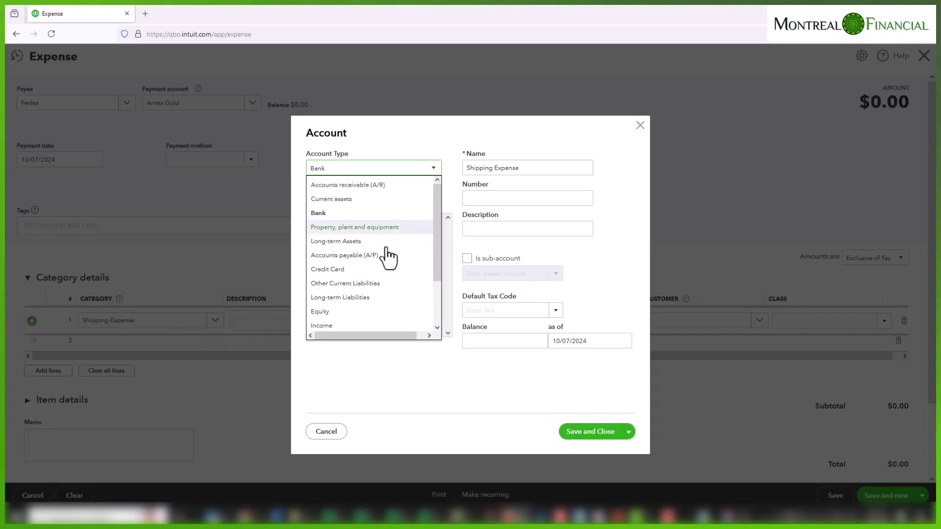
pyautogui.scroll(-2, 388, 274)
pyautogui.click(340, 313)
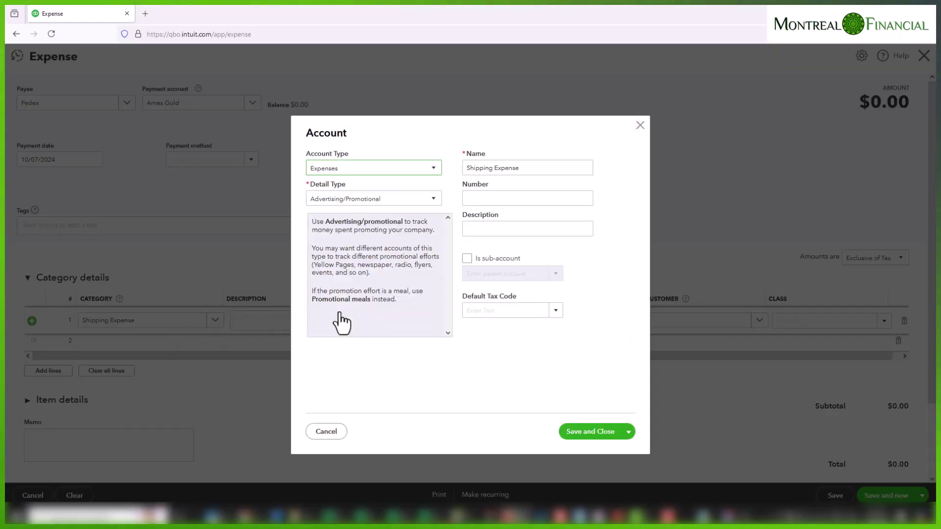
pyautogui.click(414, 200)
pyautogui.scroll(-3, 407, 301)
pyautogui.scroll(-1, 406, 309)
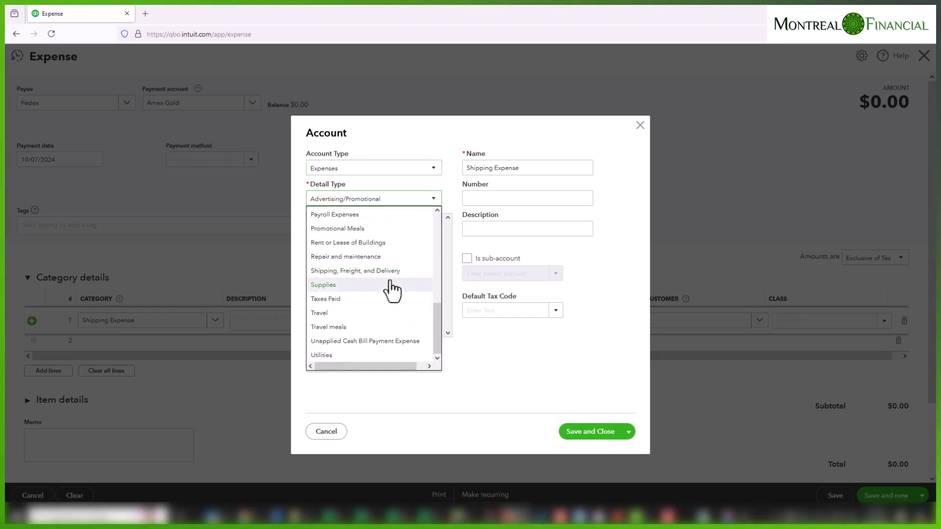
pyautogui.click(394, 294)
pyautogui.click(595, 433)
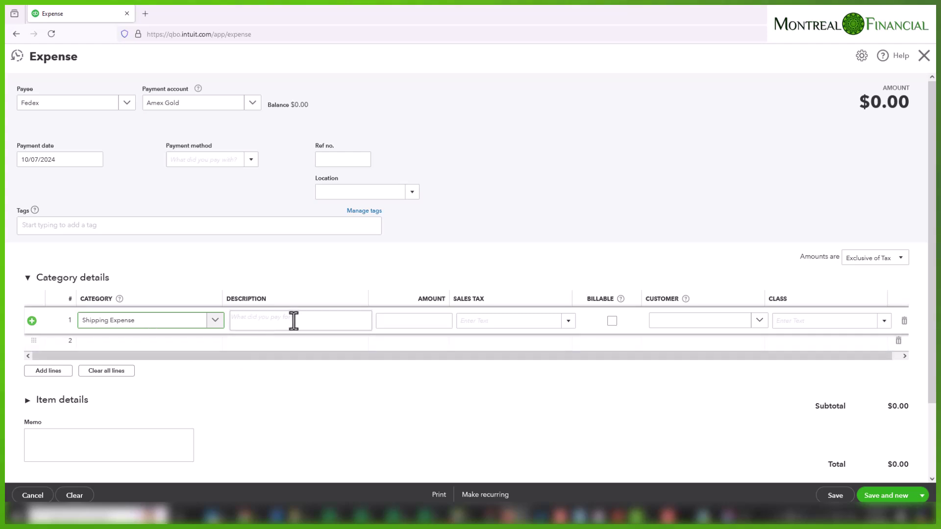
# Enter 0.01 as line 1's amount and bring up its sales tax codes.
pyautogui.click(430, 319)
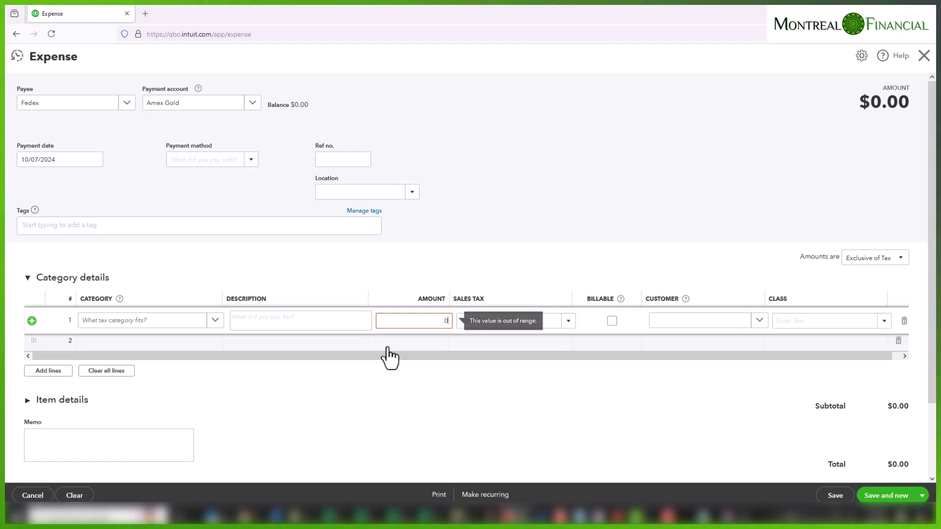
pyautogui.write('.01')
pyautogui.click(507, 317)
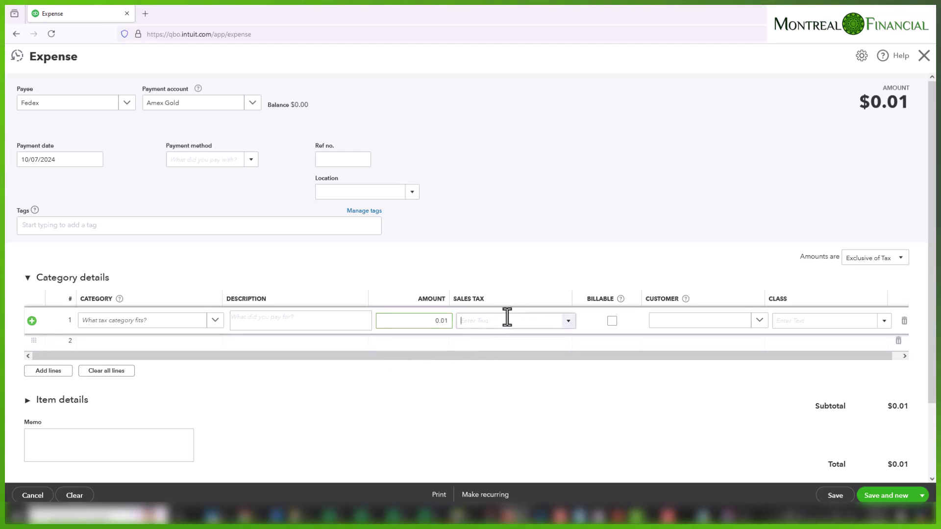
pyautogui.click(567, 321)
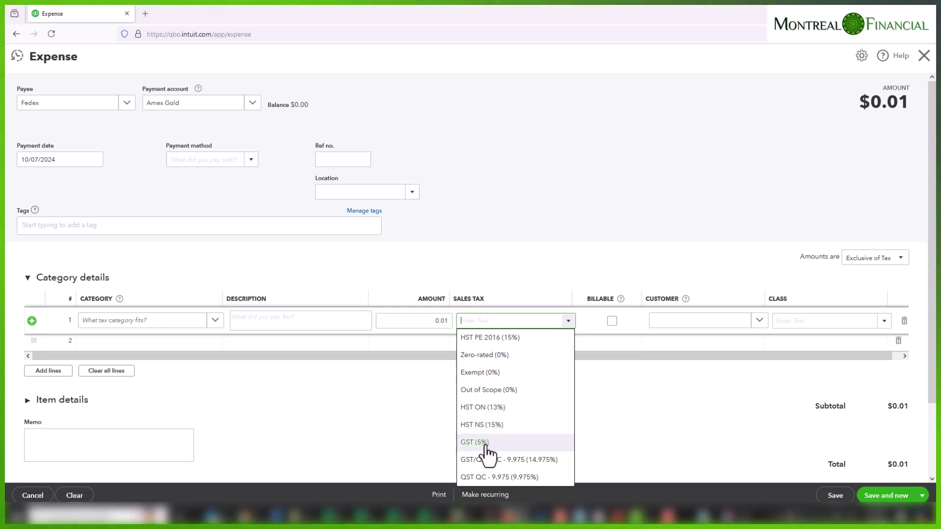
# Apply HST ON to line 1 and override the HST amount to 225.00.
pyautogui.click(484, 408)
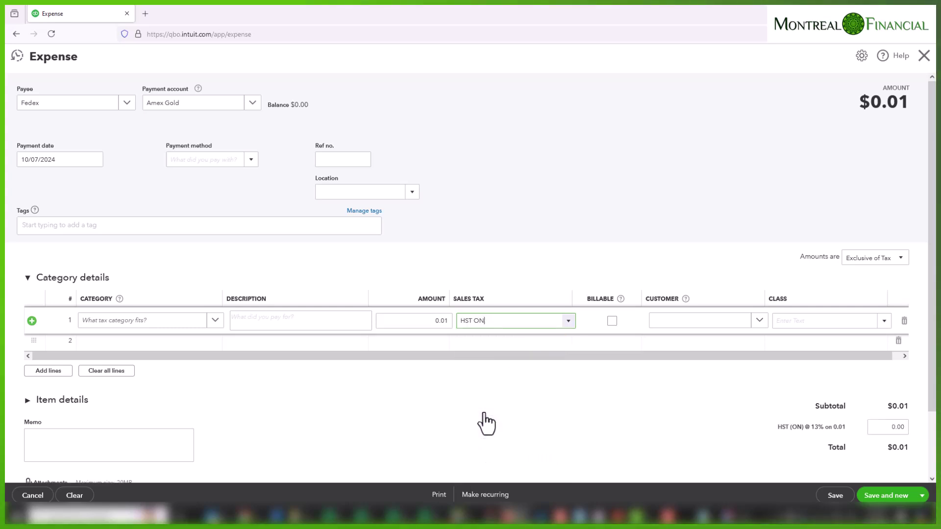
pyautogui.scroll(-1, 660, 370)
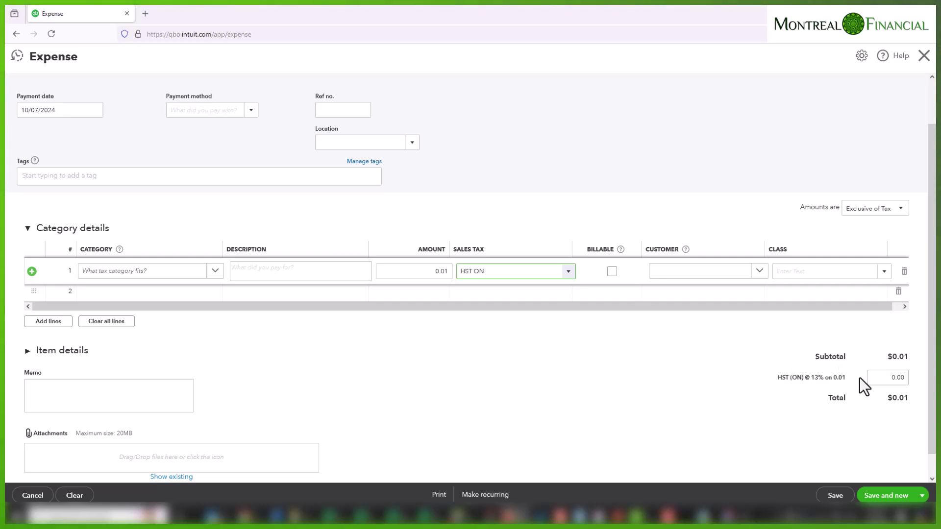
pyautogui.click(884, 380)
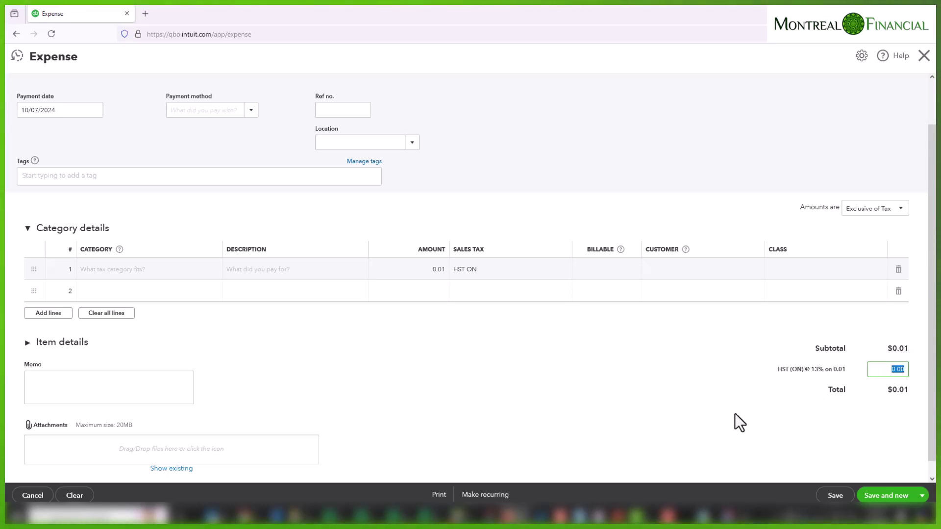
pyautogui.click(885, 369)
pyautogui.doubleClick(882, 369)
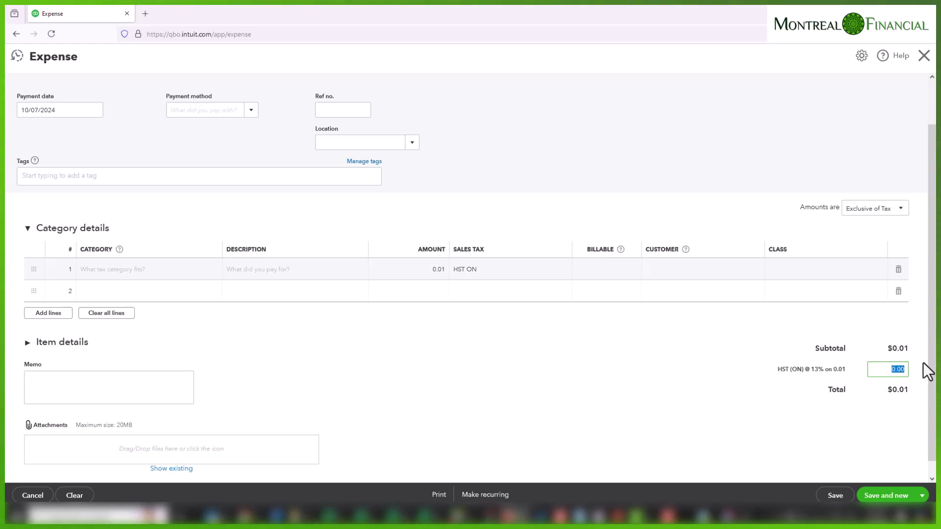
pyautogui.write('225')
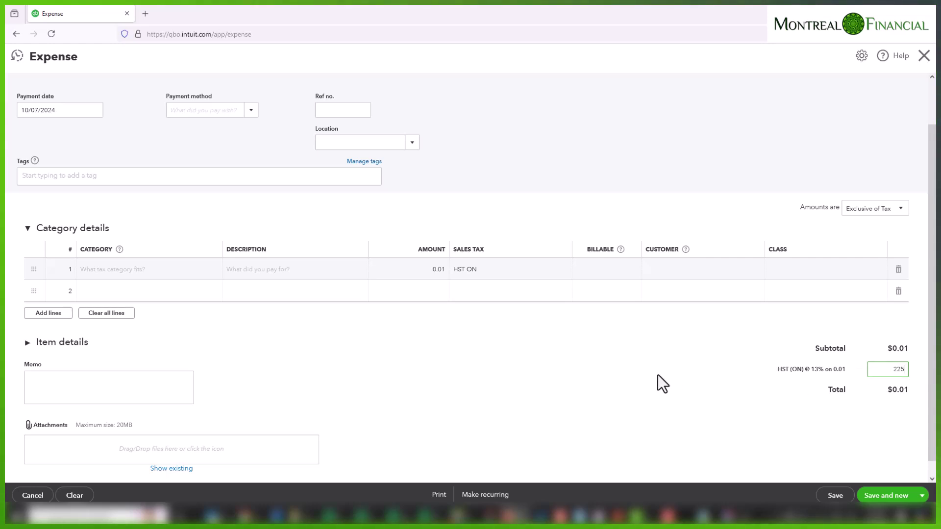
pyautogui.click(658, 374)
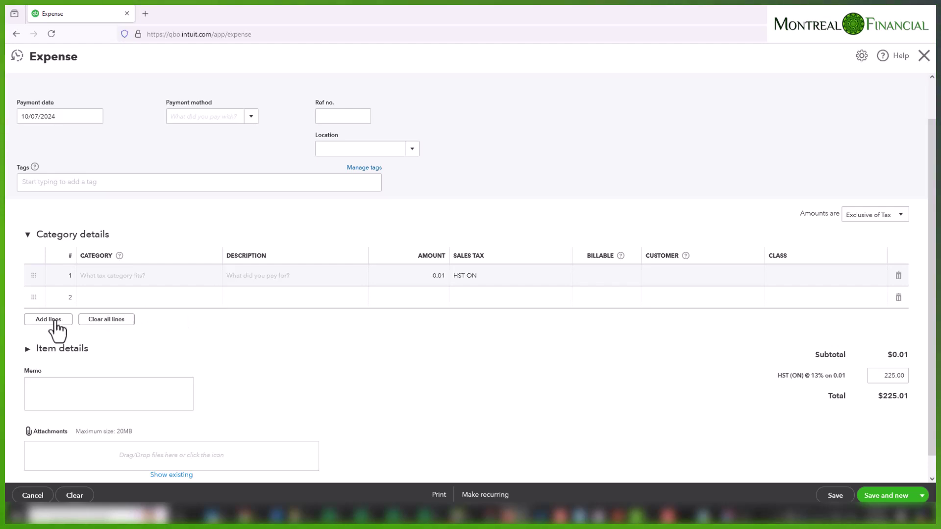
# Set both line 1 and line 2 categories to Shipping Expense.
pyautogui.click(119, 301)
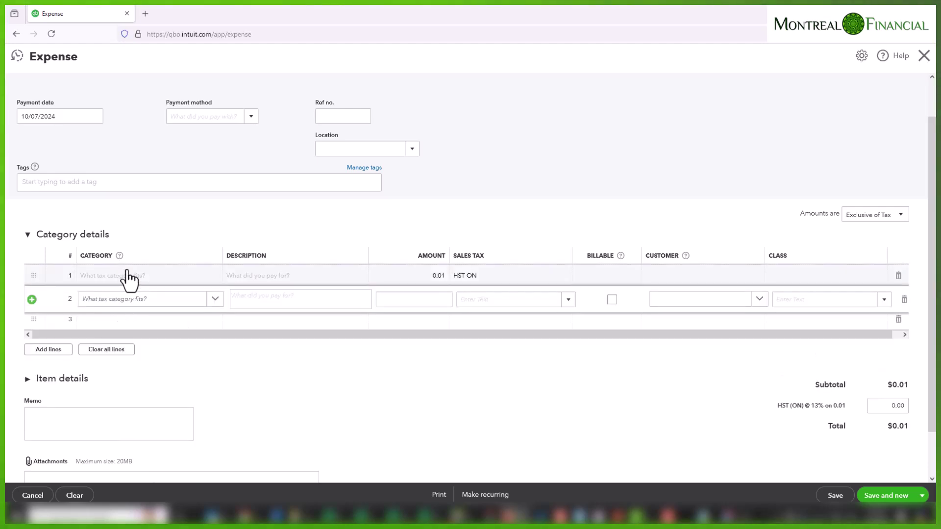
pyautogui.click(126, 277)
pyautogui.click(125, 278)
pyautogui.write('ship')
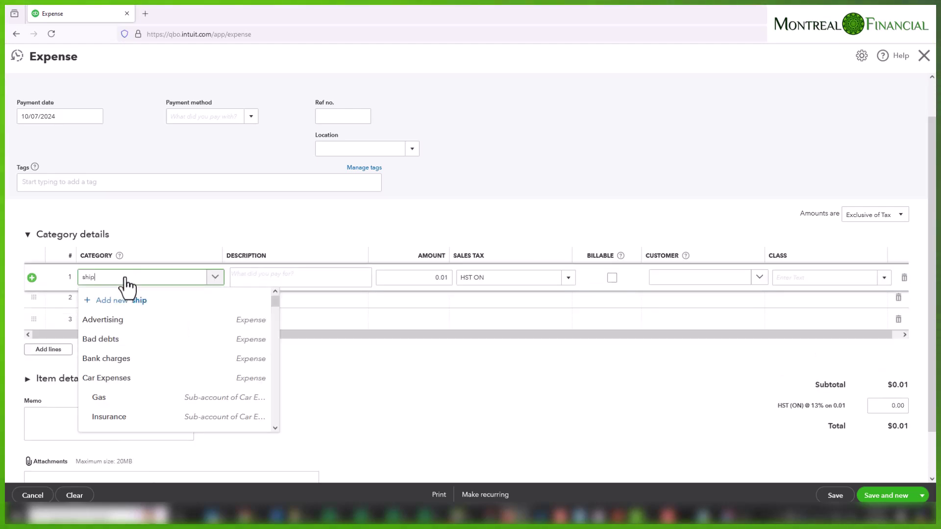
pyautogui.click(124, 326)
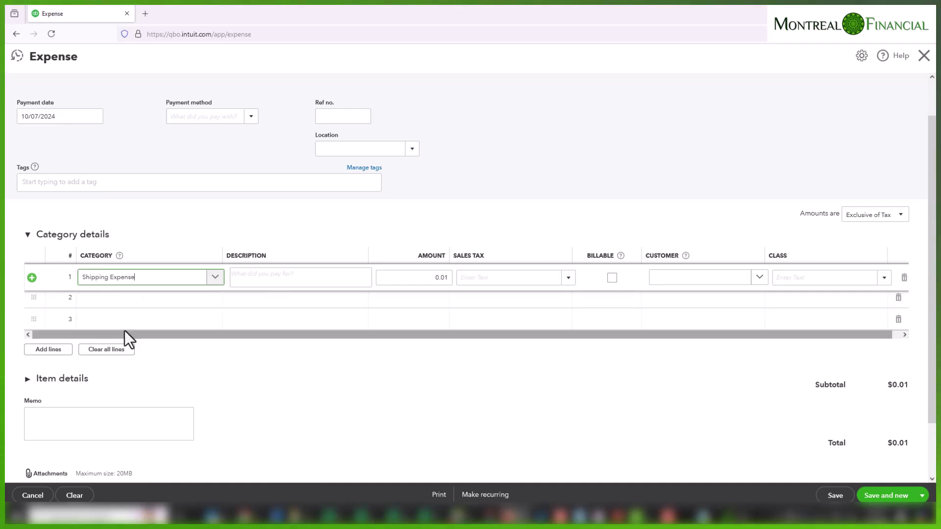
pyautogui.click(110, 300)
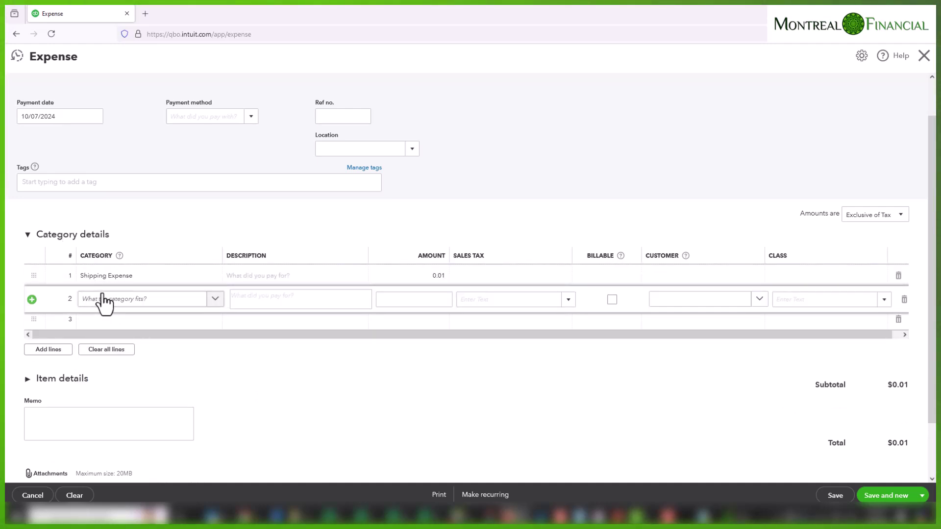
pyautogui.click(102, 298)
pyautogui.write('shipp')
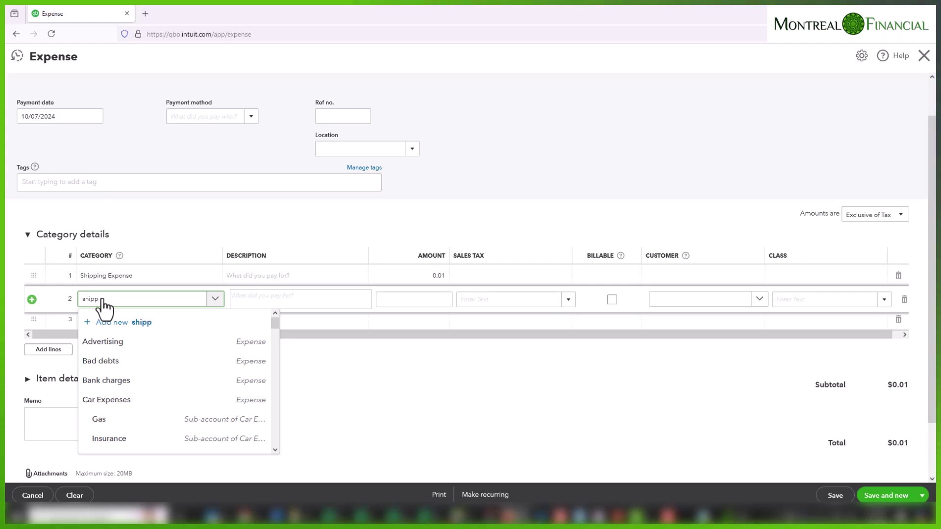
pyautogui.click(128, 361)
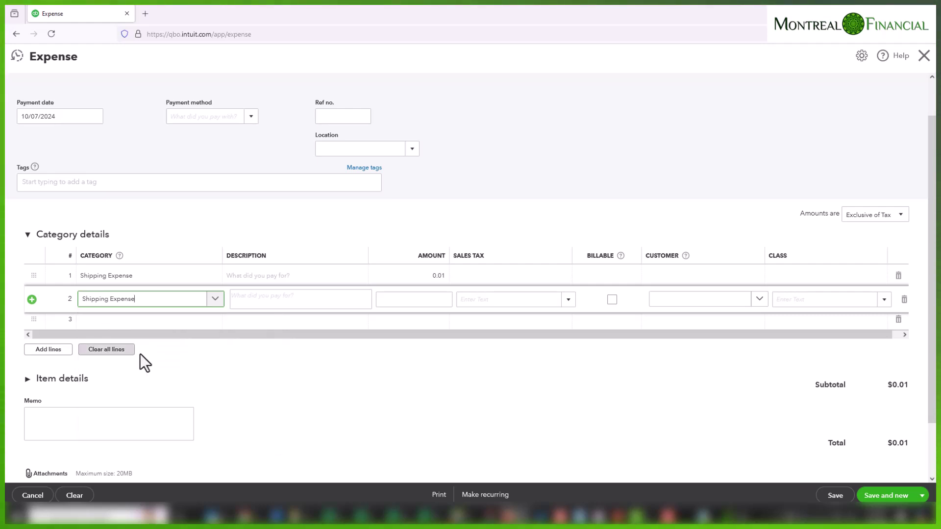
# Give line 2 an amount of -0.01 with the Exempt (0%) tax code.
pyautogui.click(408, 297)
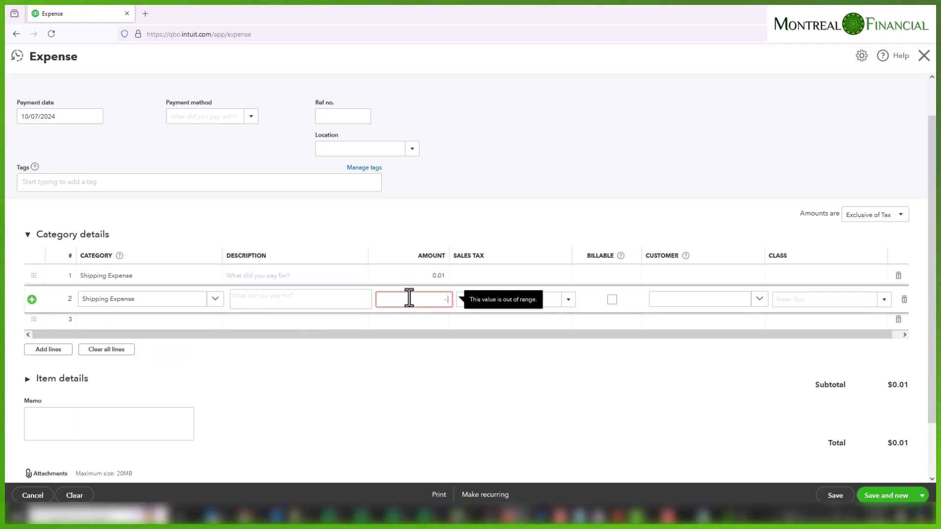
pyautogui.write('0.01')
pyautogui.press('Tab')
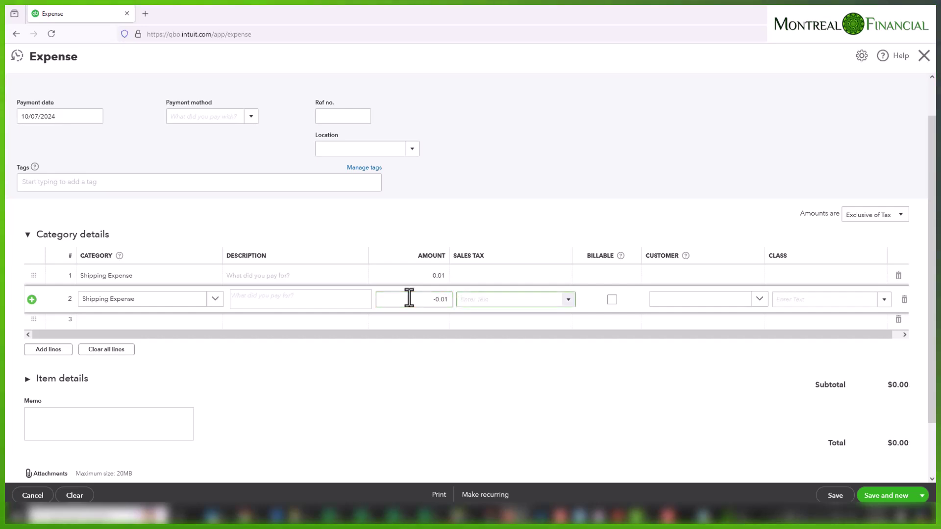
pyautogui.click(567, 304)
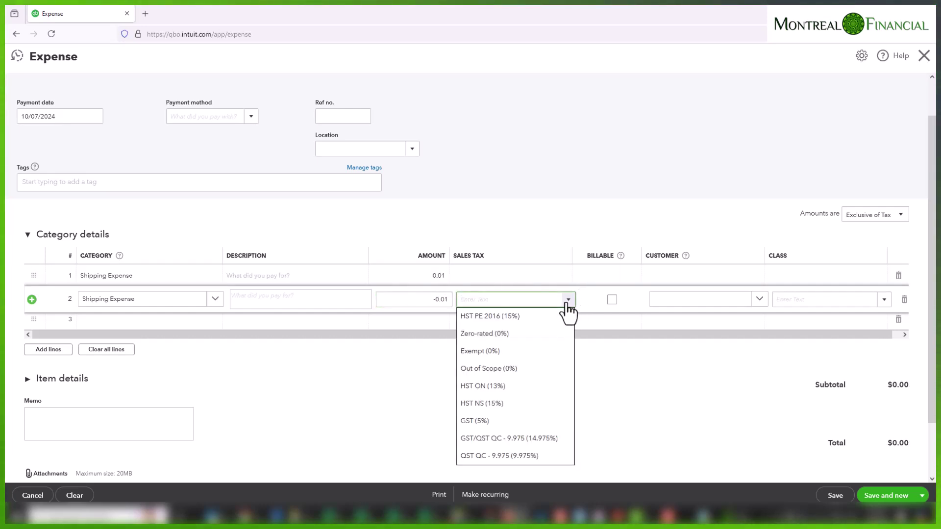
pyautogui.click(503, 352)
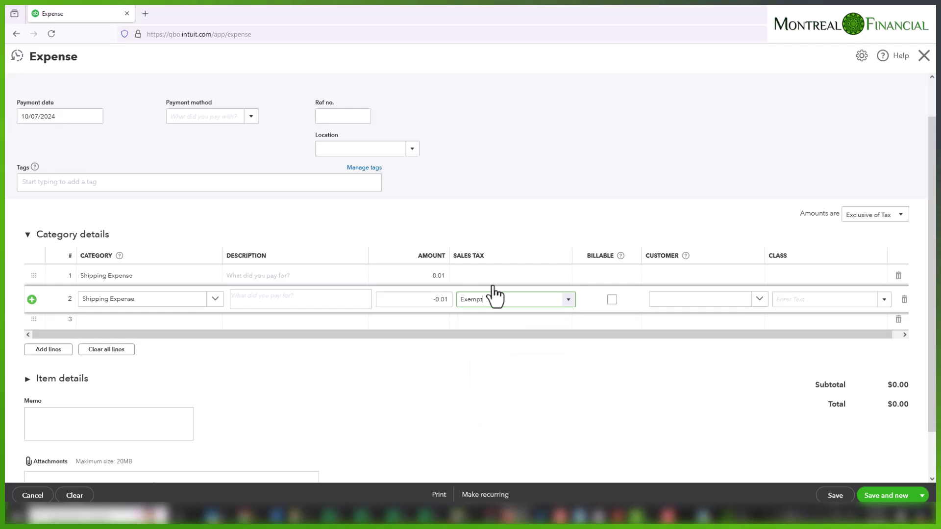
# Reapply HST ON (13%) to line 1 and re-enter the HST (ON) override.
pyautogui.click(524, 275)
pyautogui.click(568, 278)
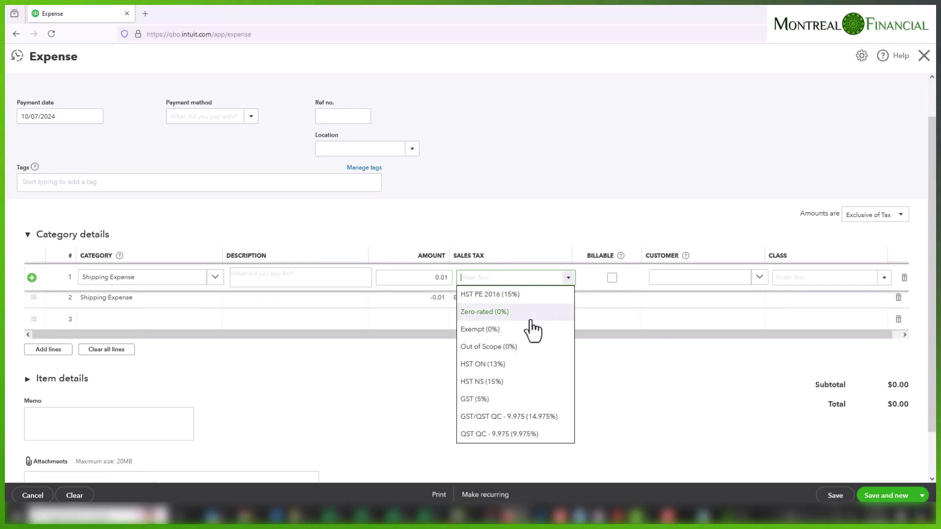
pyautogui.click(496, 365)
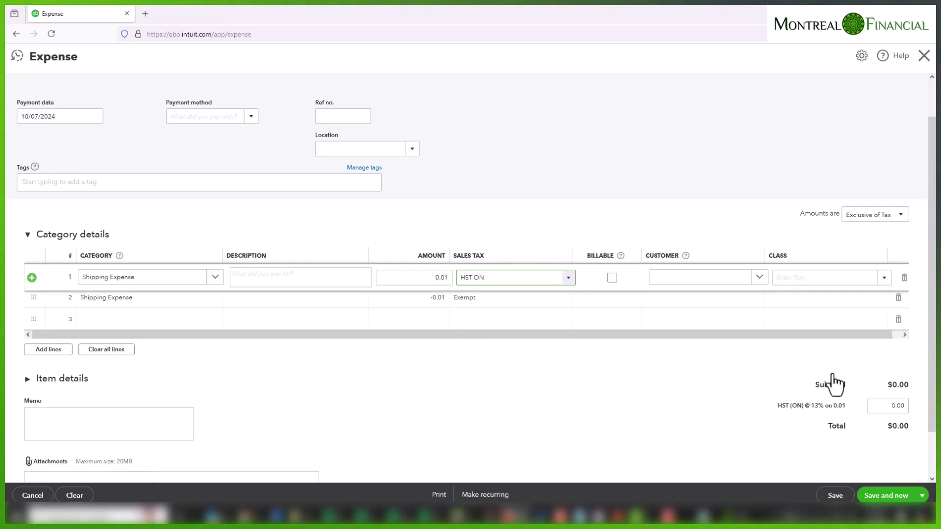
pyautogui.click(874, 406)
pyautogui.write('225')
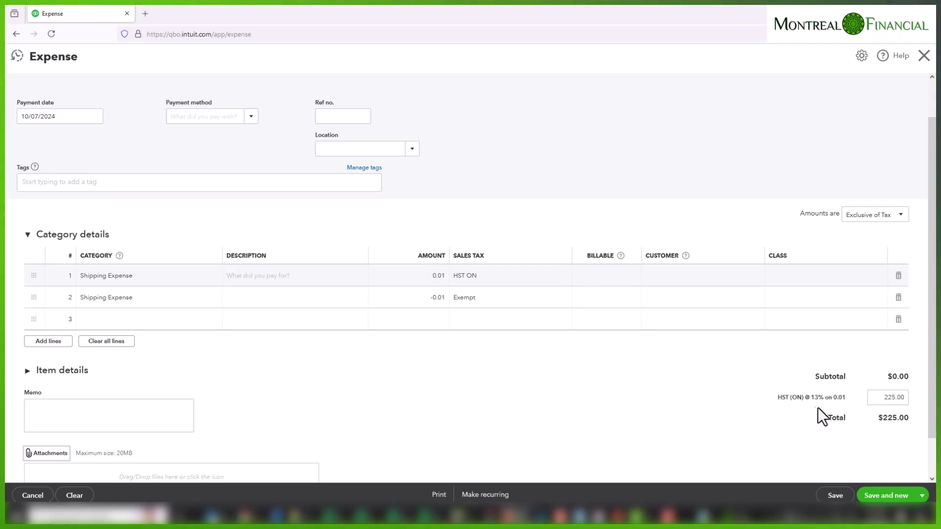
# Review the 225.00 HST override and save the expense.
pyautogui.scroll(-1, 748, 367)
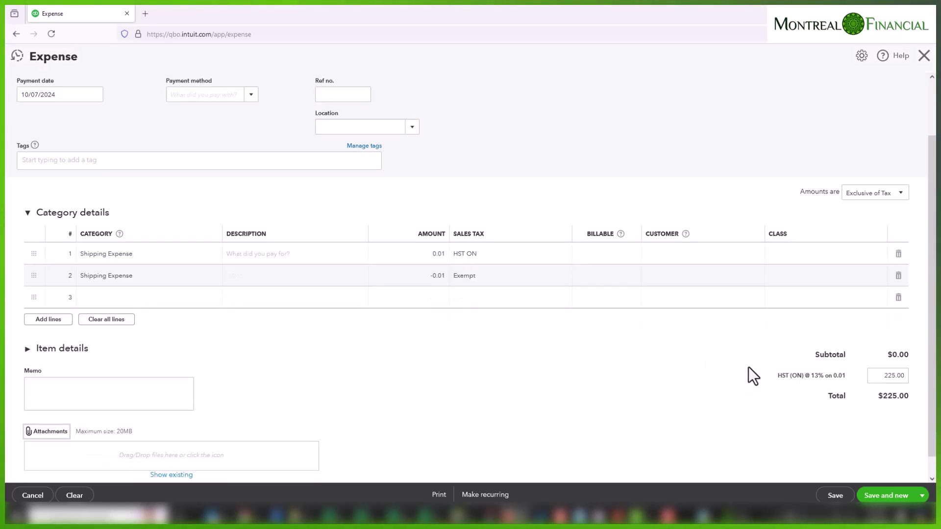
pyautogui.click(888, 378)
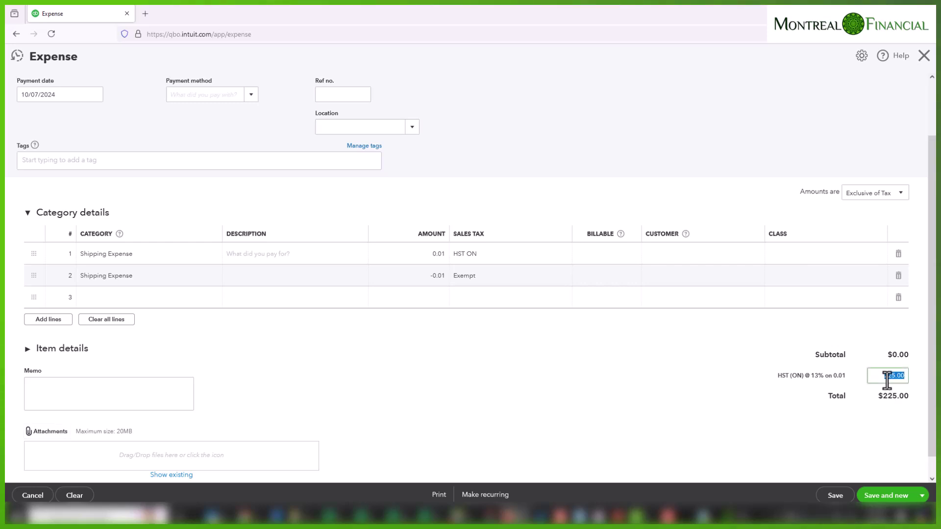
pyautogui.click(780, 377)
pyautogui.moveTo(778, 377); pyautogui.dragTo(851, 378)
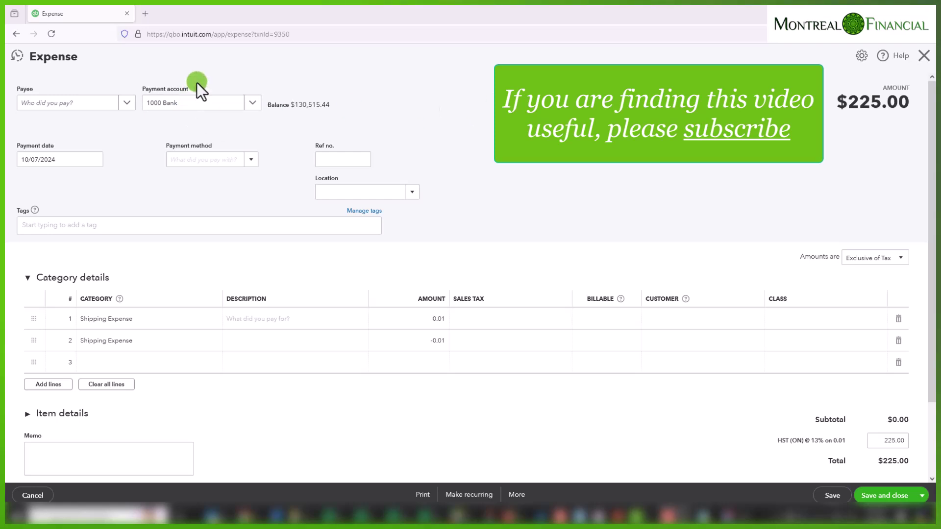
pyautogui.click(190, 83)
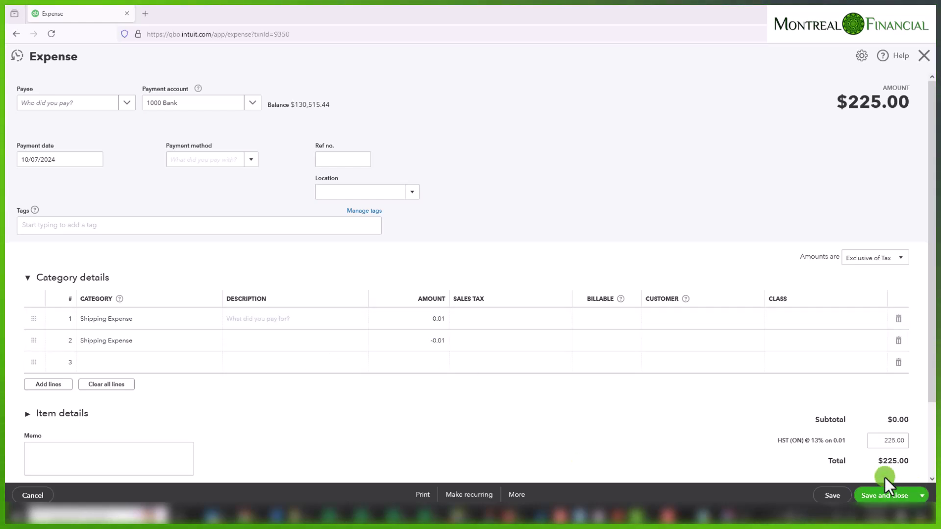
pyautogui.click(880, 444)
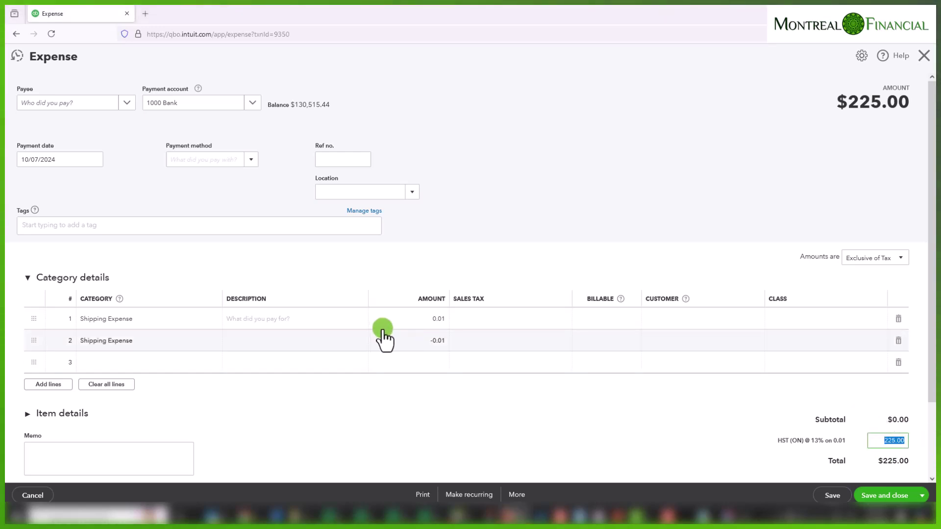
# Change line 1's amount to 25.00 and delete the -0.01 offset line.
pyautogui.click(416, 323)
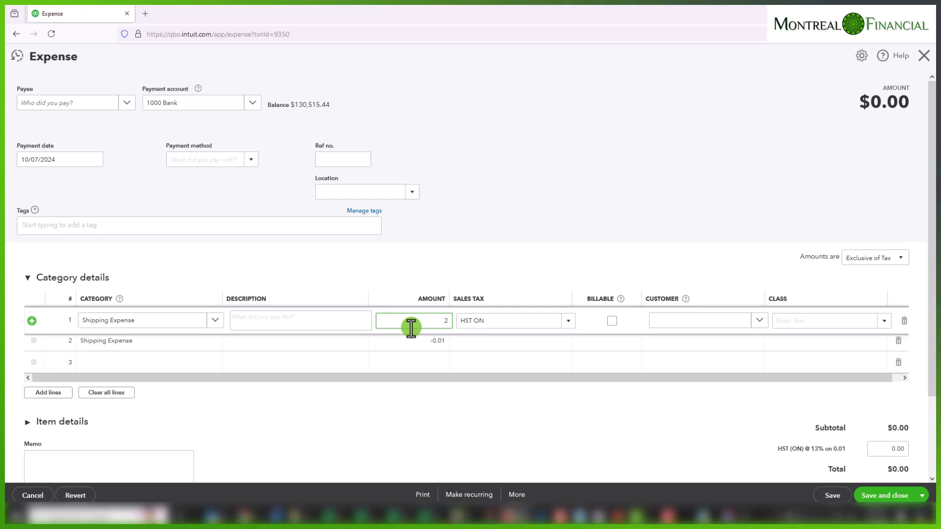
pyautogui.press('Tab')
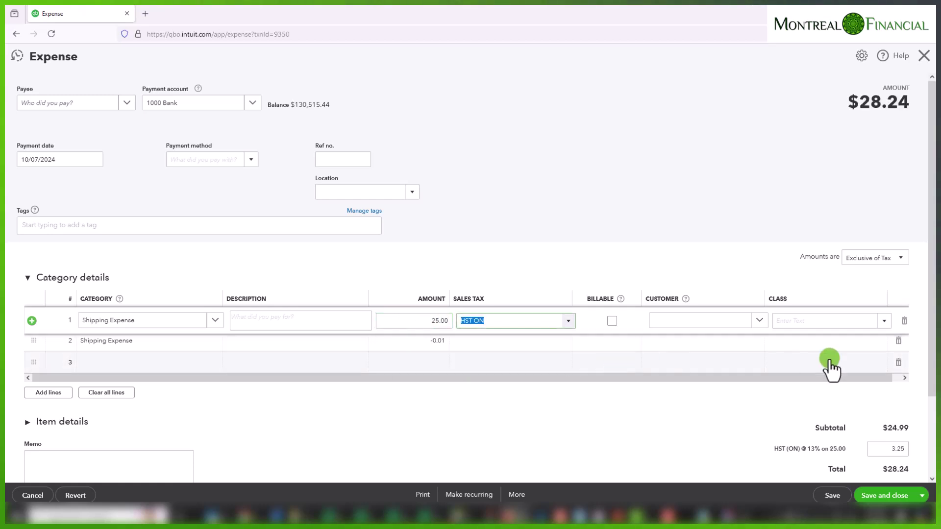
pyautogui.click(232, 343)
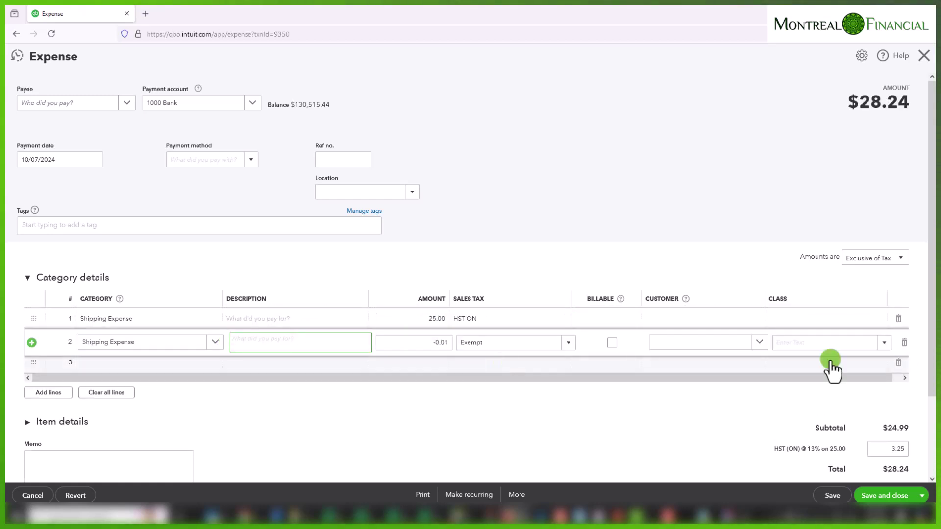
pyautogui.click(902, 341)
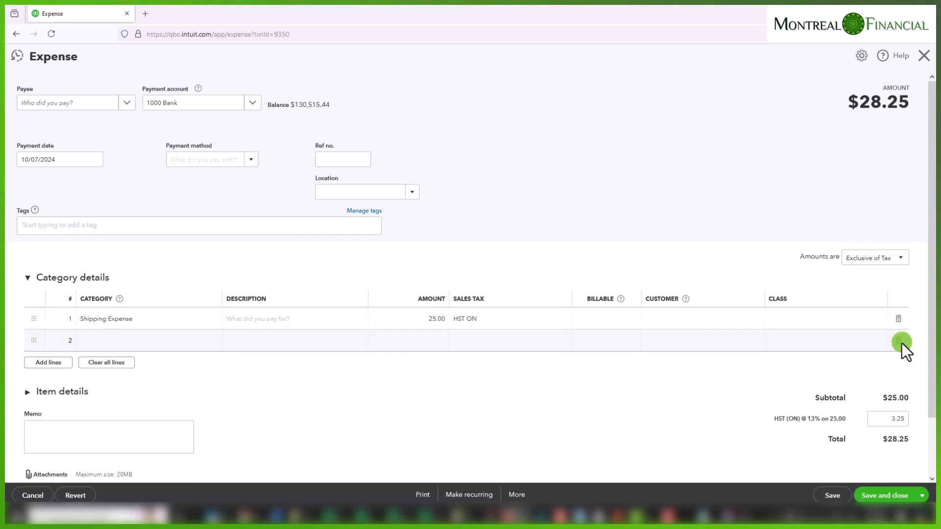
# Override the HST (ON) tax amount to 225.00.
pyautogui.click(480, 319)
pyautogui.click(895, 427)
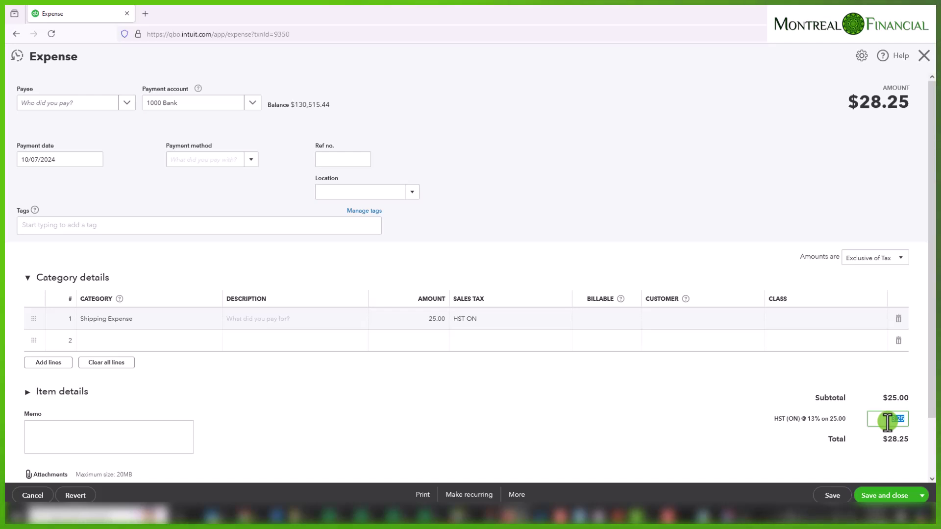
pyautogui.write('225')
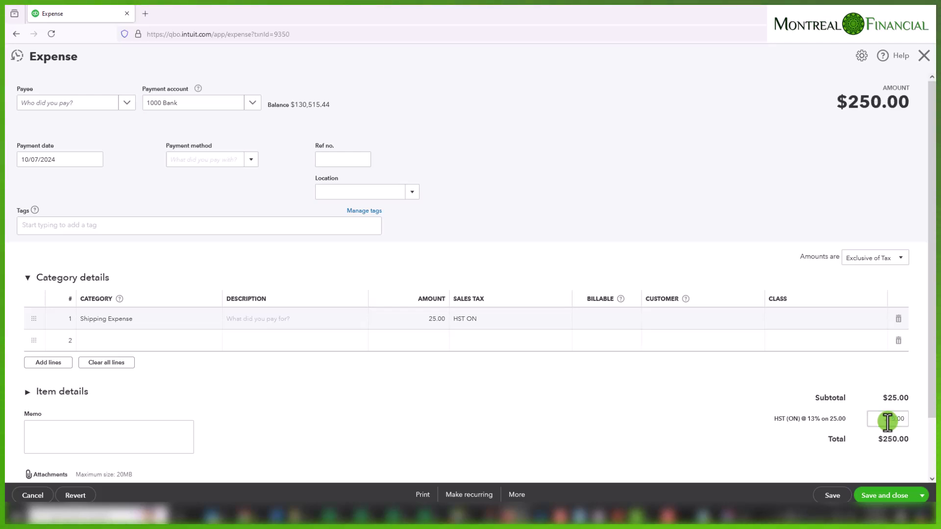
pyautogui.click(835, 473)
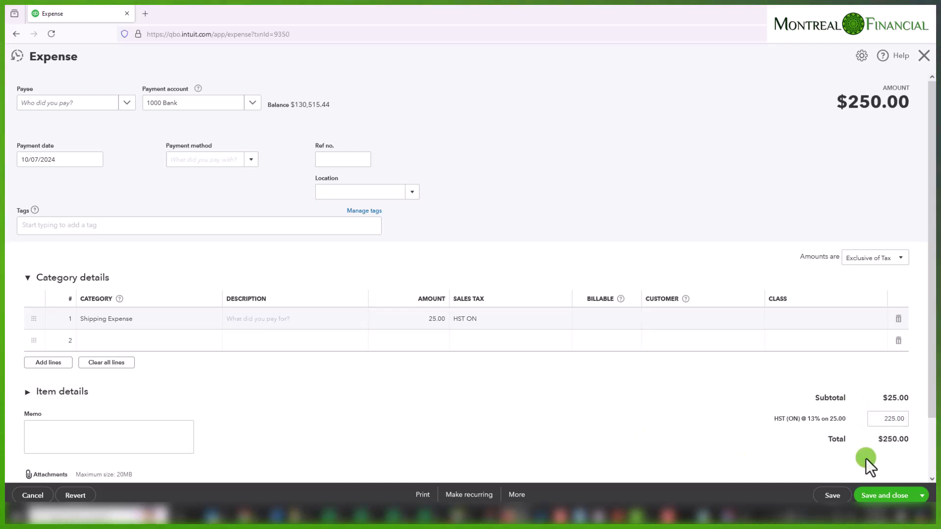
pyautogui.click(884, 418)
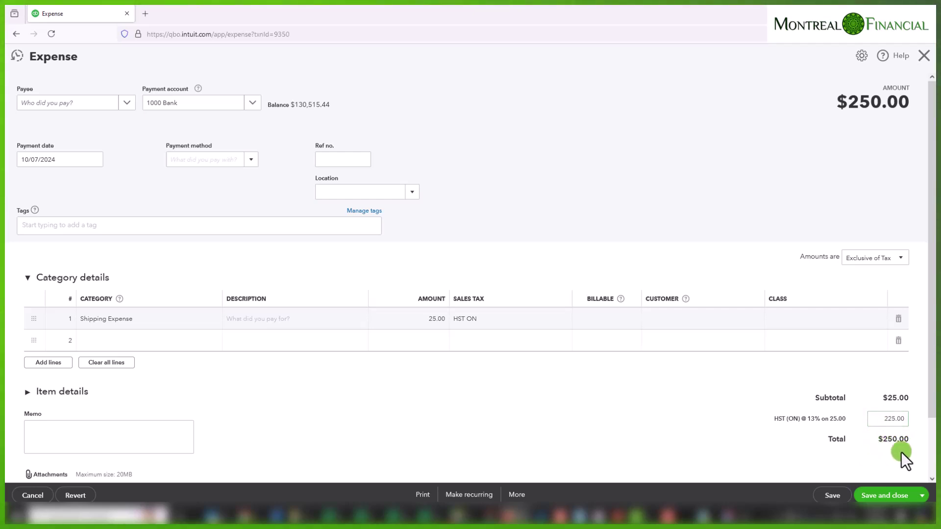
# Highlight the 225.00 HST amount on the finished $250.00 expense.
pyautogui.moveTo(877, 423); pyautogui.dragTo(900, 424)
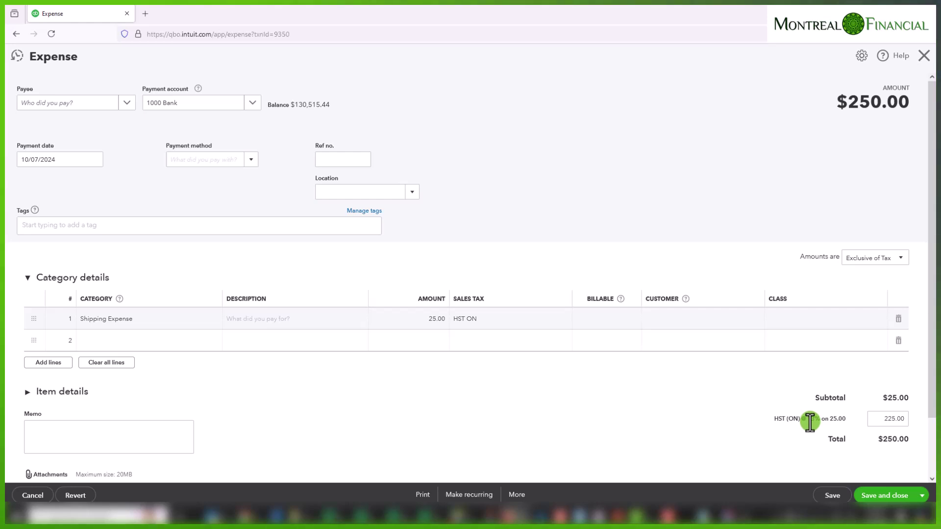
pyautogui.moveTo(881, 420); pyautogui.dragTo(911, 419)
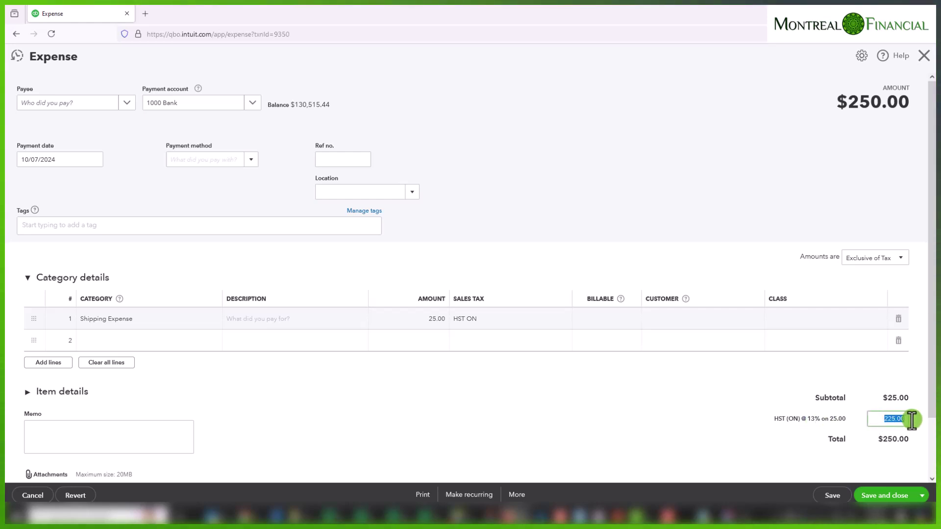